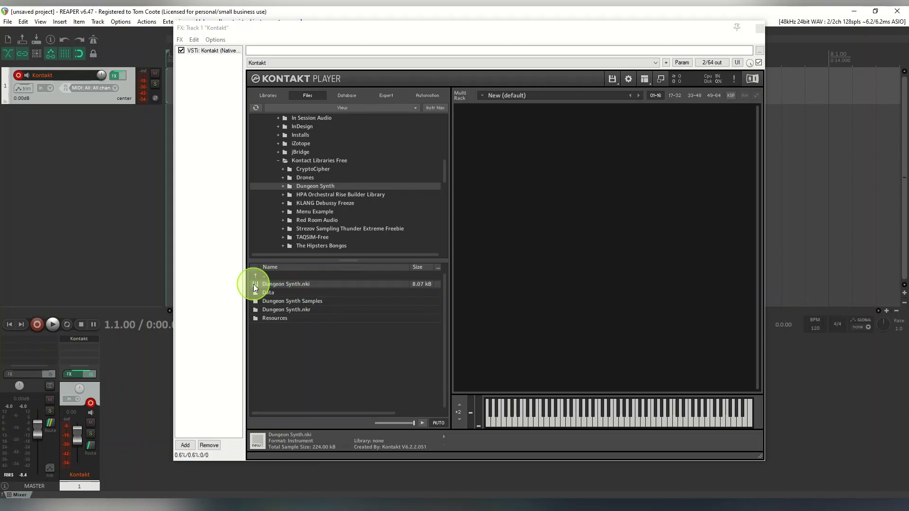
Load Dungeon Synth.nki into the Kontakt rack, then reload it via Load recent
double_click(274, 285)
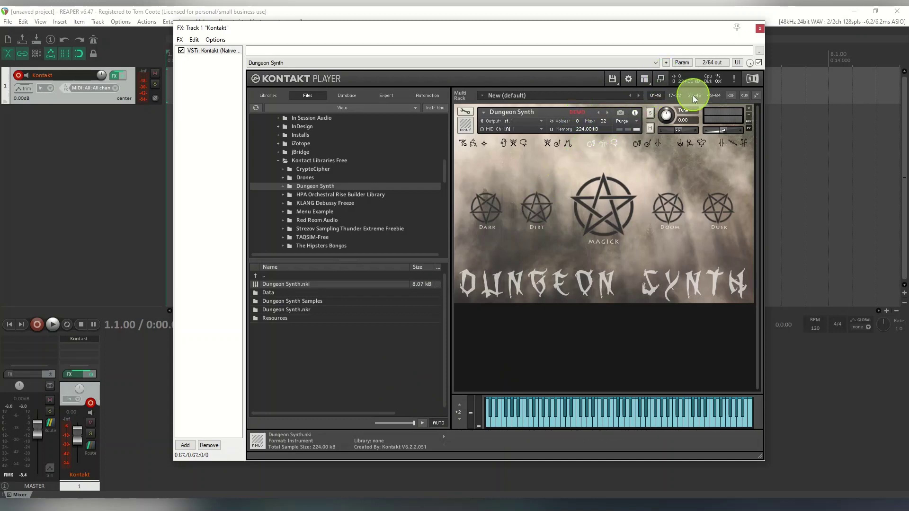
click(616, 81)
mouse_move(632, 116)
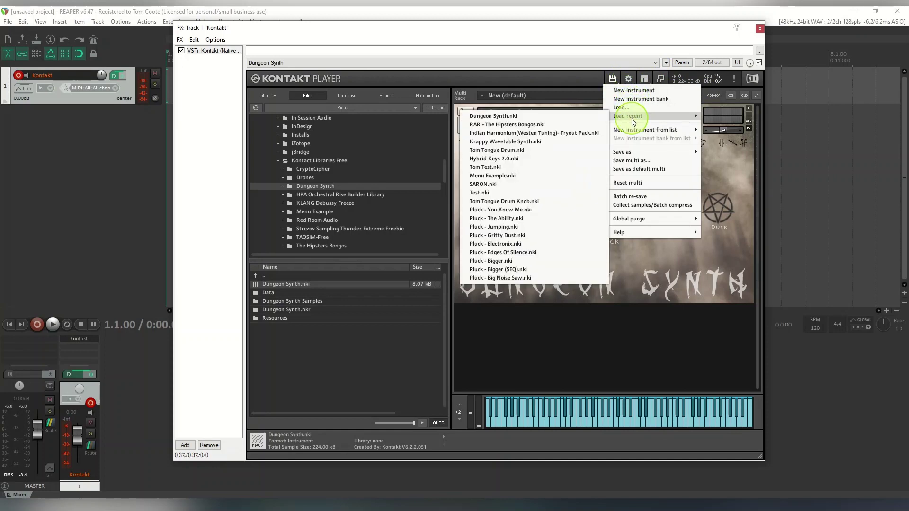
click(527, 116)
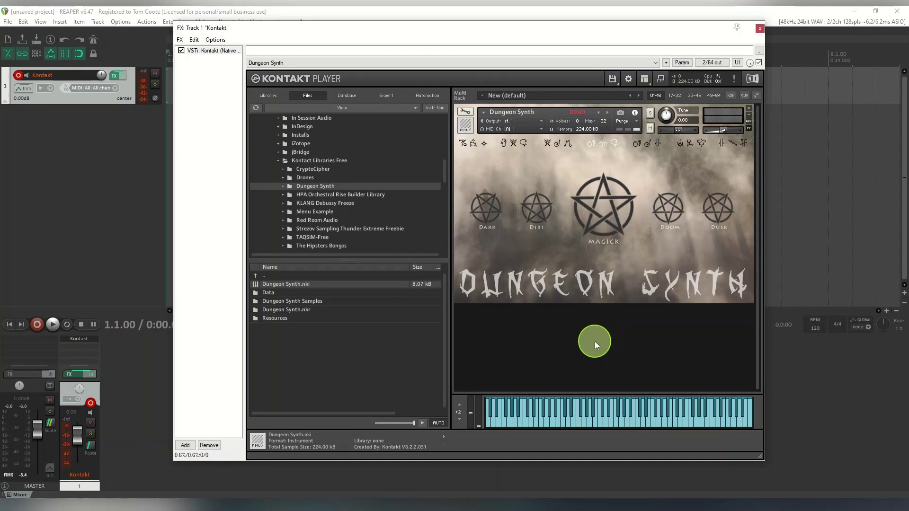
Show Dungeon Synth in the compact instrument view, center the window, and turn the MAGICK knob
click(663, 81)
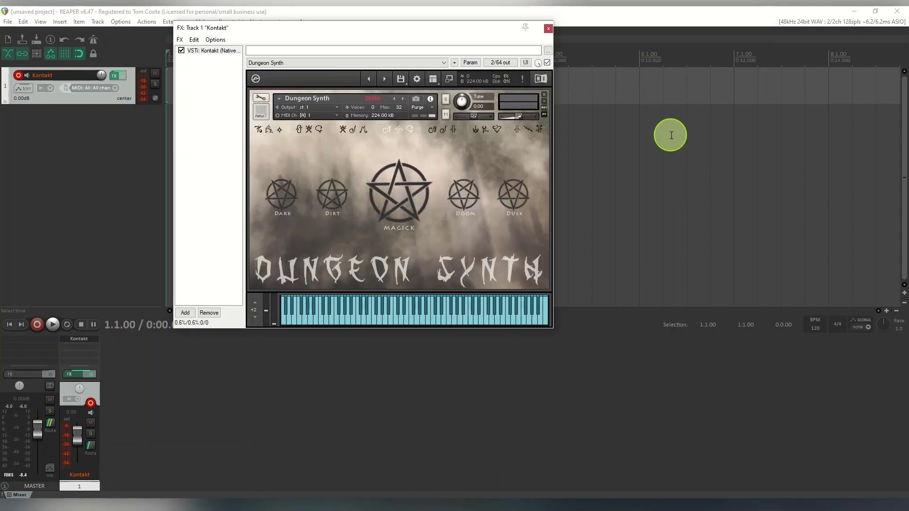
drag(439, 33, 581, 123)
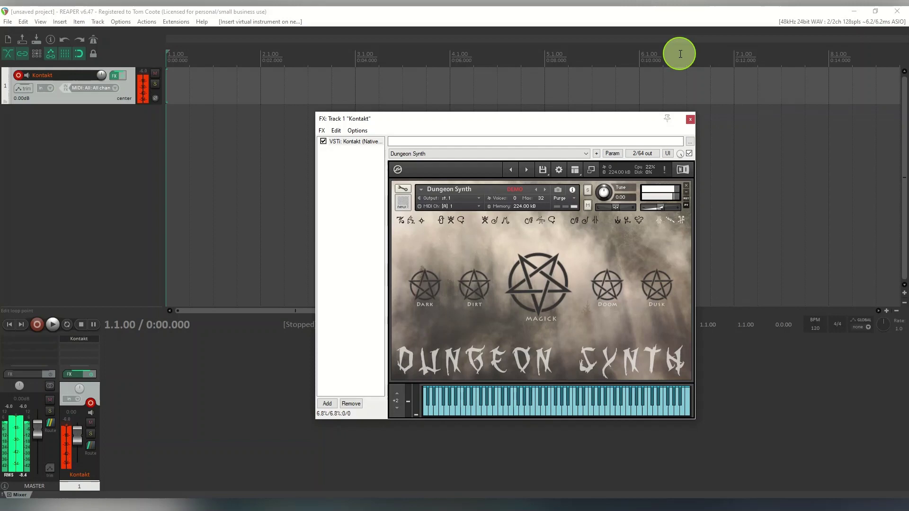
drag(544, 267, 521, 287)
drag(507, 329, 549, 336)
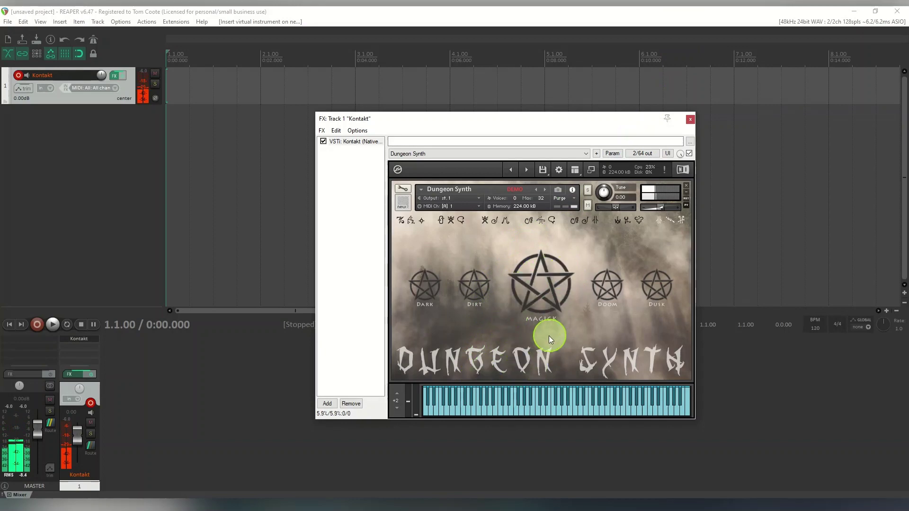
right_click(541, 278)
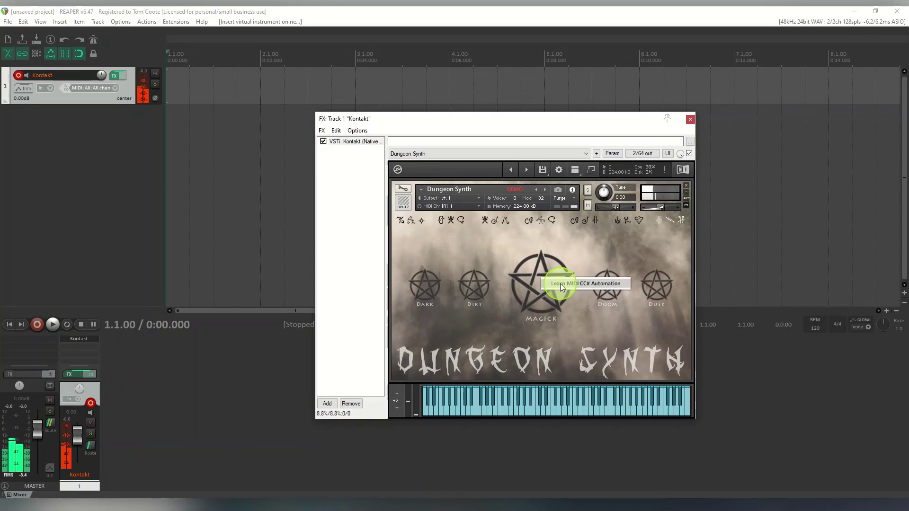
click(560, 283)
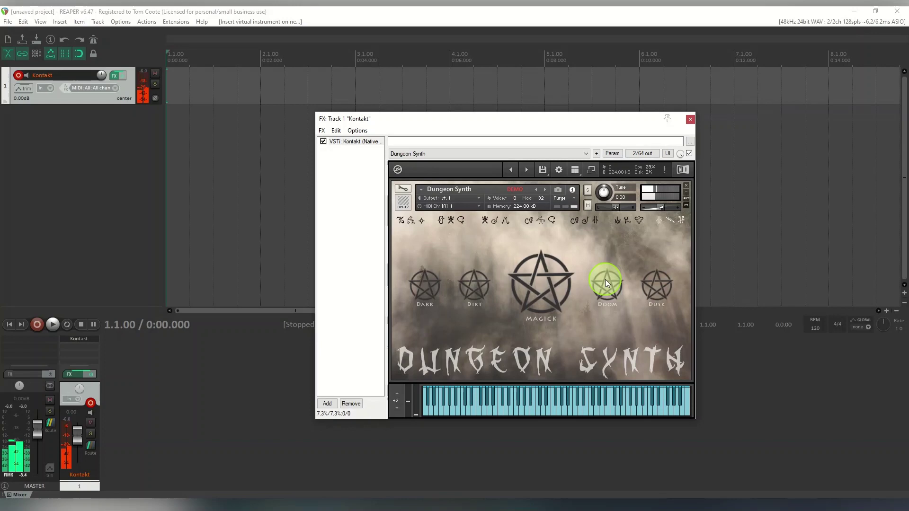
click(23, 90)
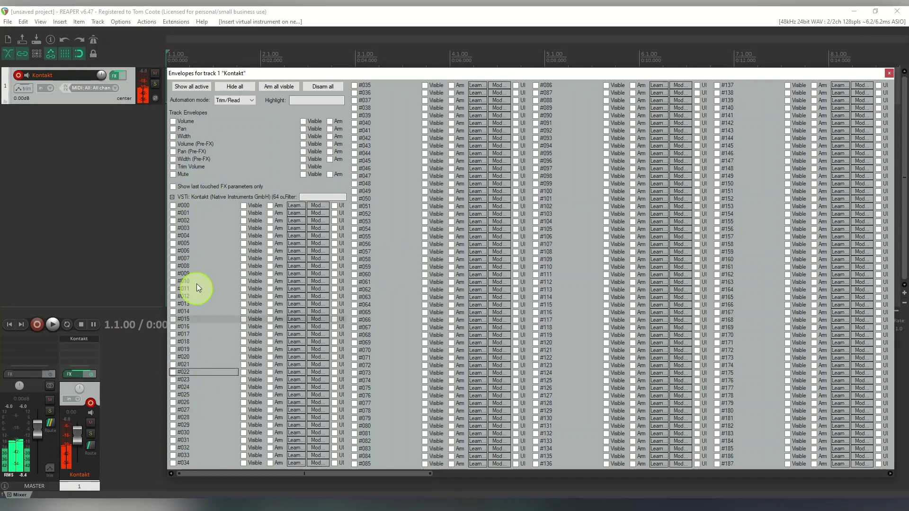
click(890, 73)
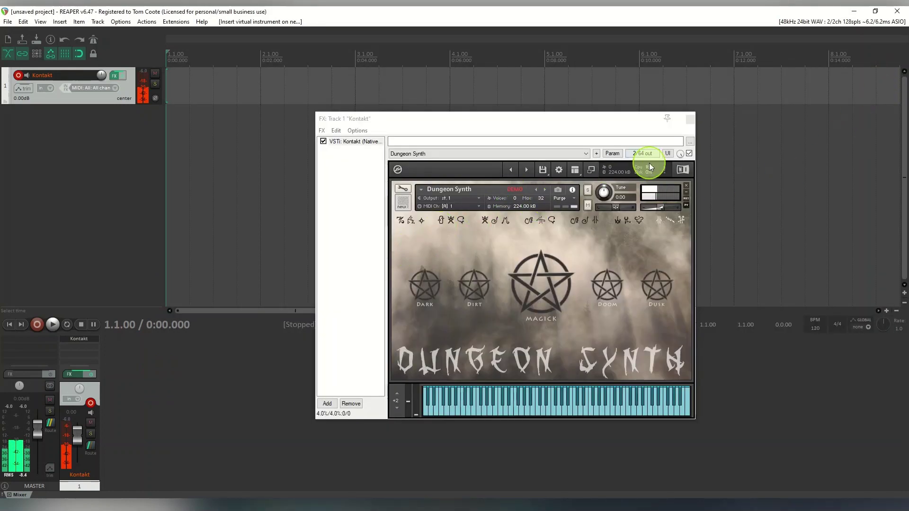
Assign host automation parameter #000 to the MAGICK knob, then bring up track 1's envelope list
click(592, 170)
drag(591, 67, 443, 64)
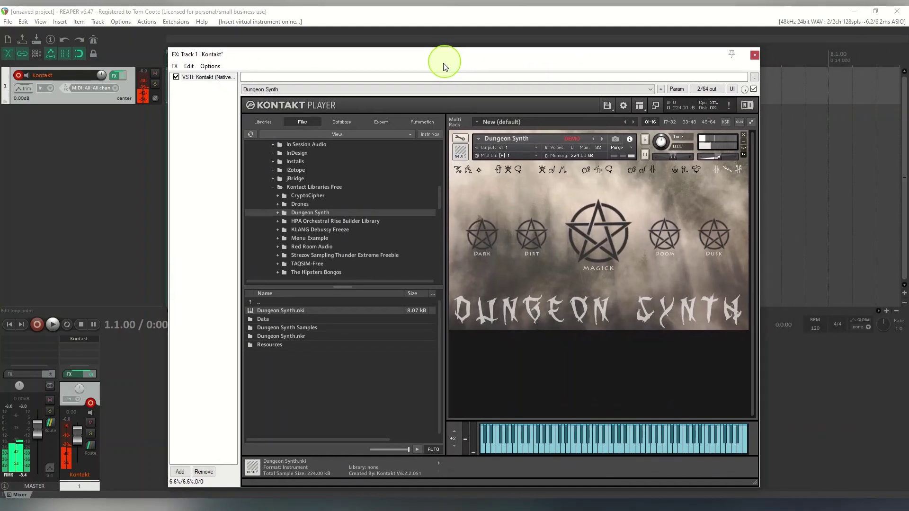
click(419, 123)
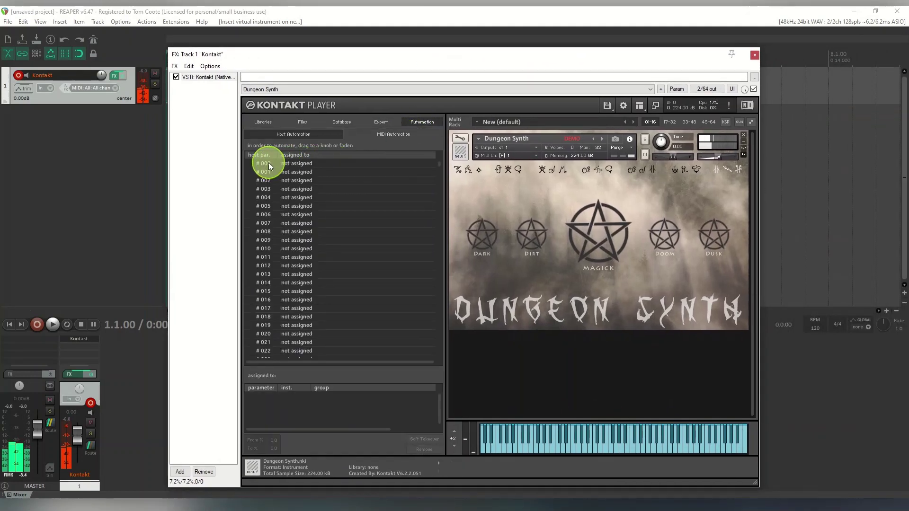
drag(265, 165, 592, 239)
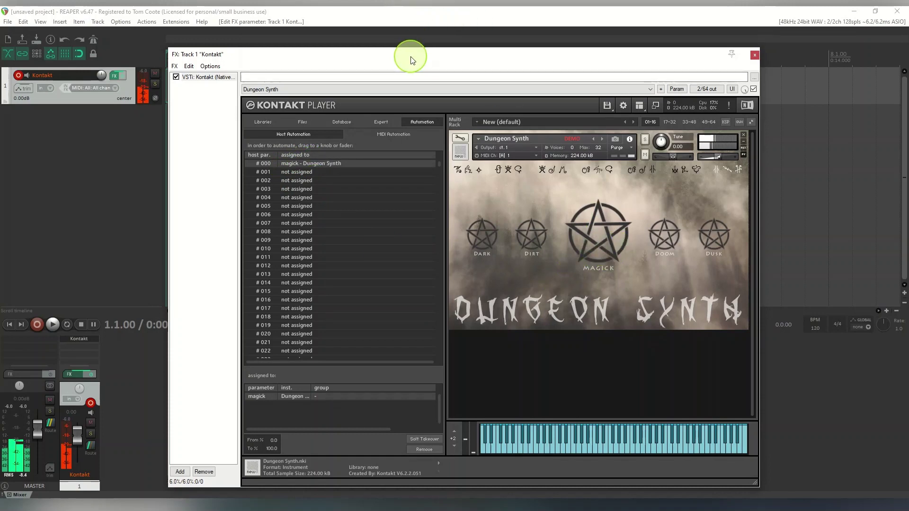
click(22, 88)
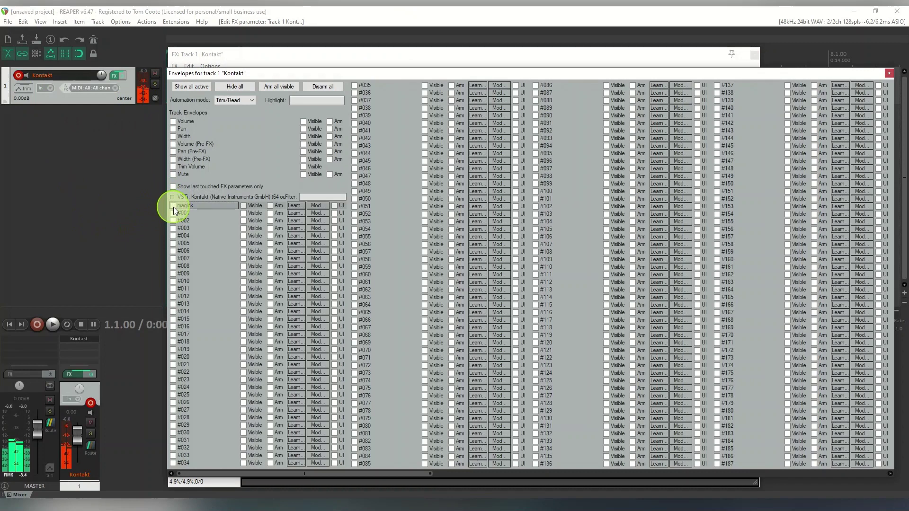
Show and arm the magick envelope and set track 1's automation mode to Write
click(174, 206)
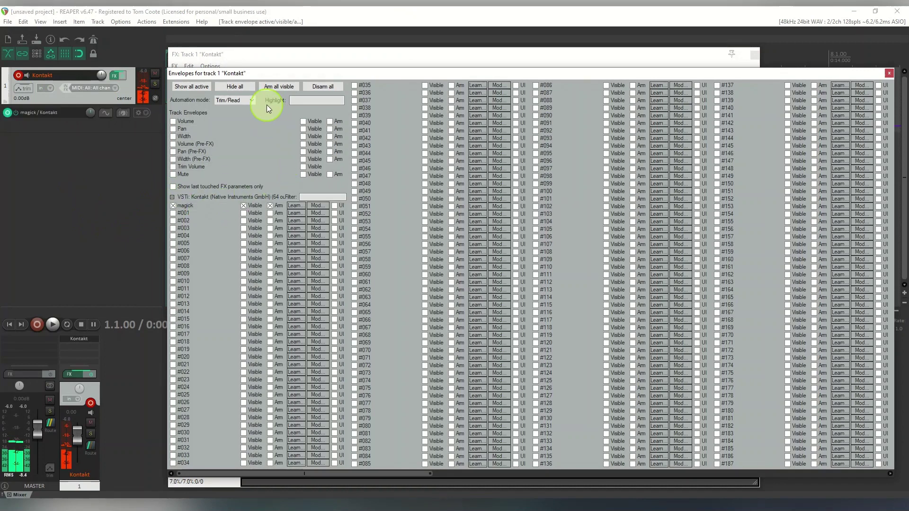
click(251, 100)
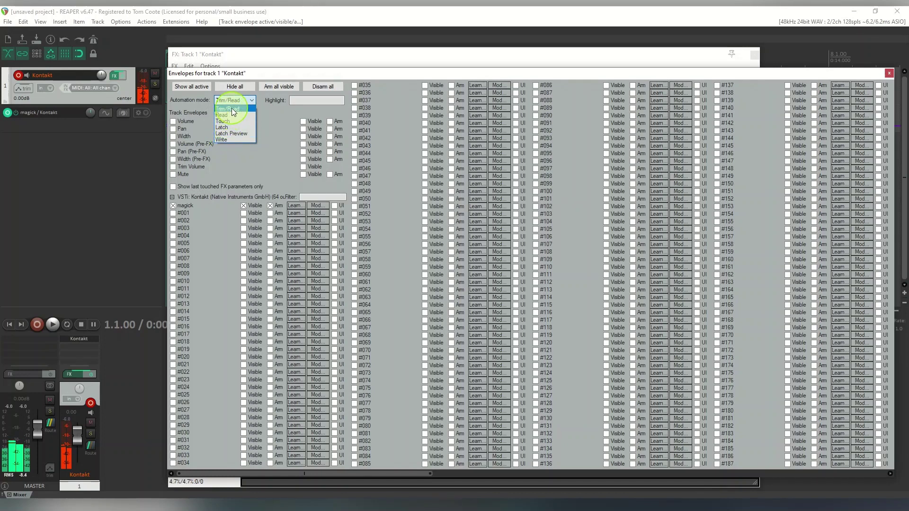
click(227, 140)
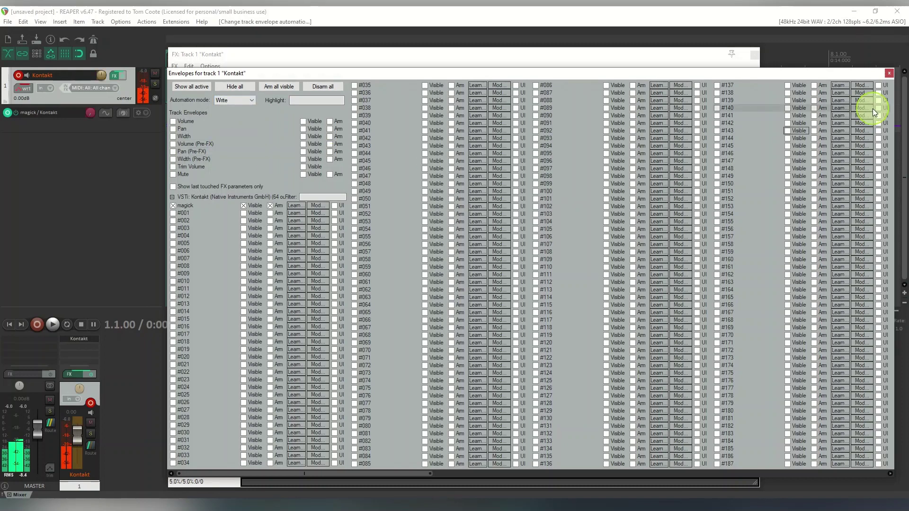
click(888, 74)
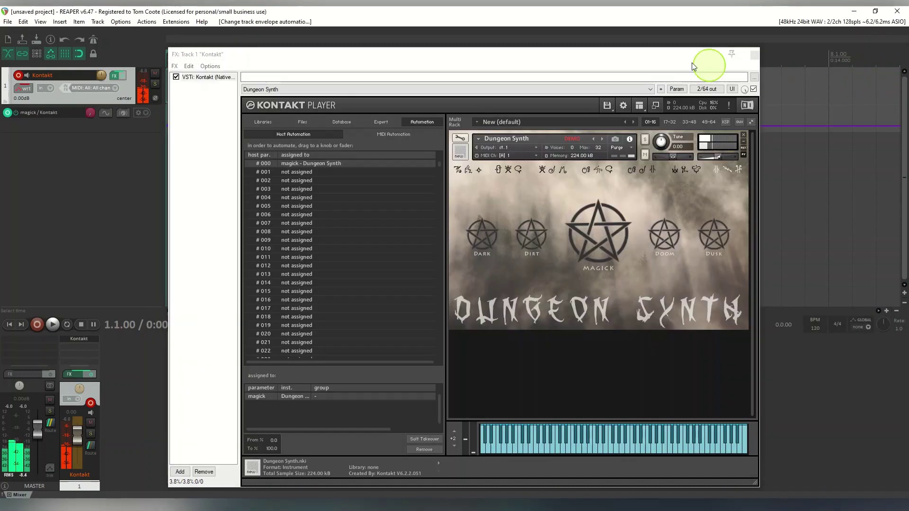
Record a MIDI performance on the Kontakt track while moving the MAGICK knob
drag(378, 56, 370, 154)
click(38, 324)
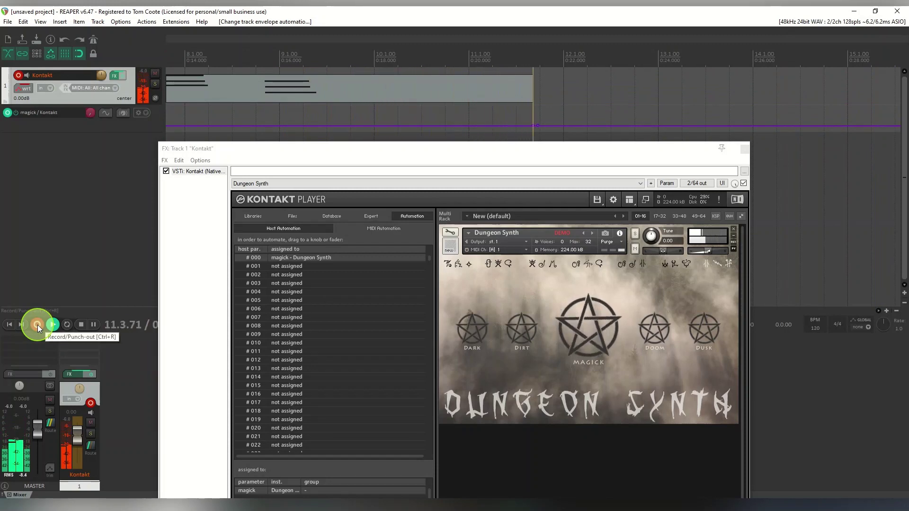
Stop recording, save all recorded MIDI files, and play the take back from the start
click(81, 325)
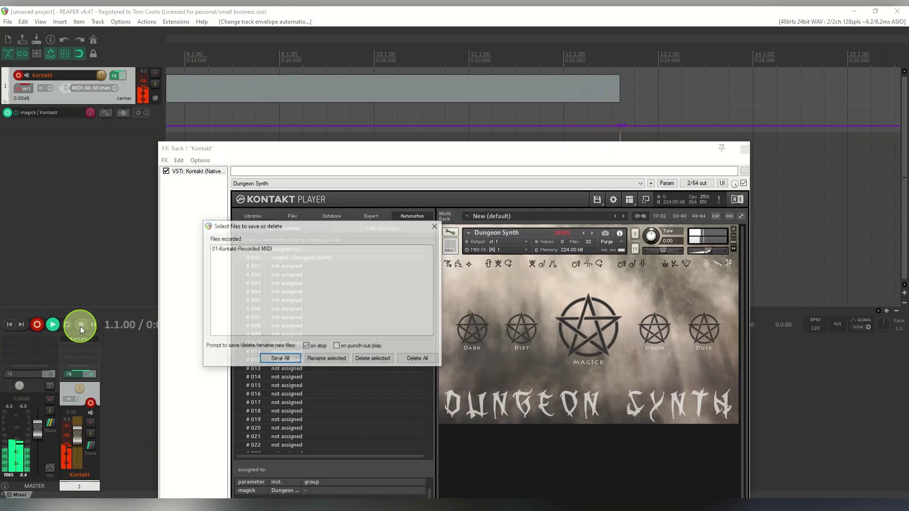
click(280, 359)
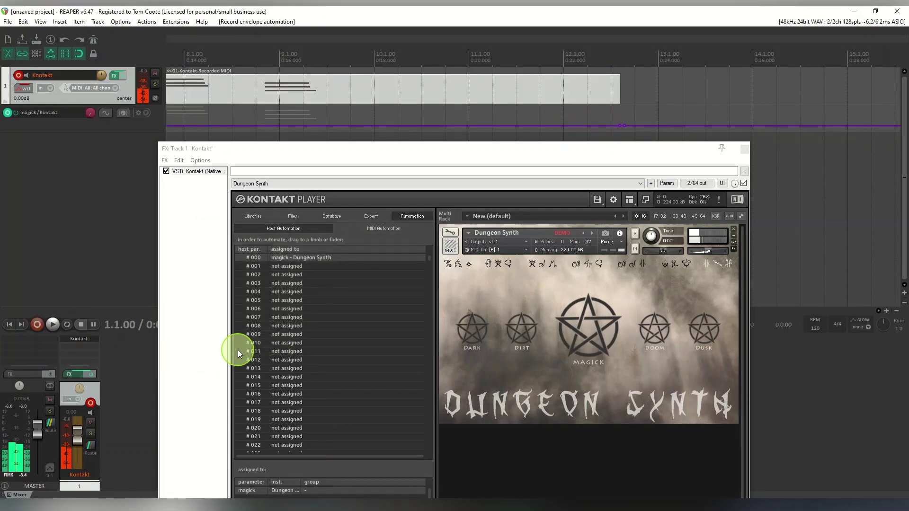
click(9, 325)
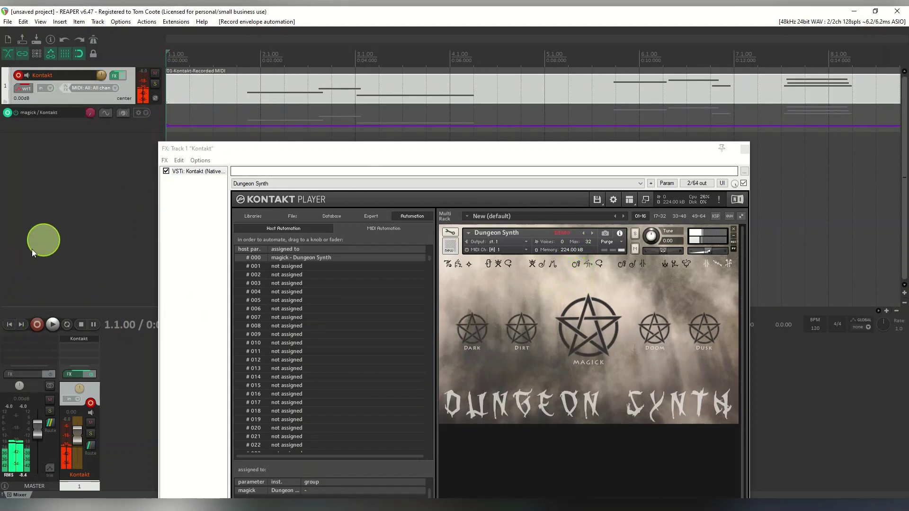
click(52, 324)
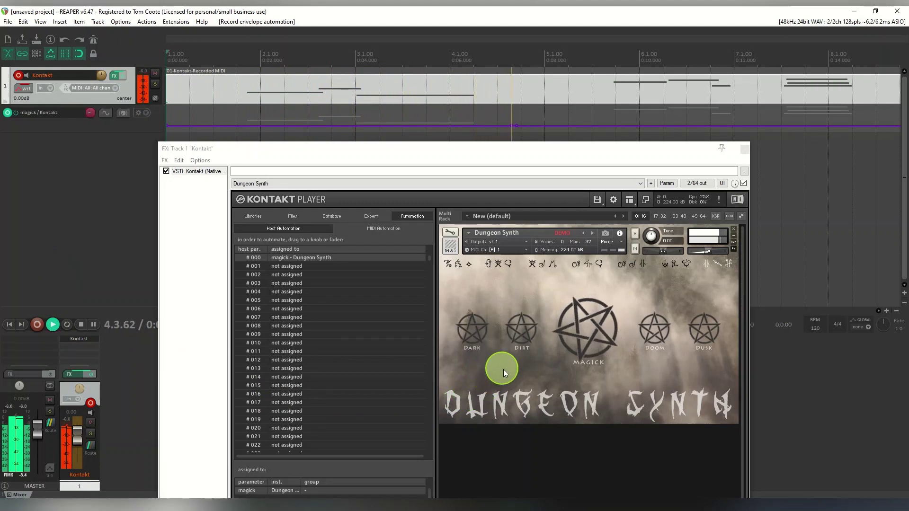
click(81, 325)
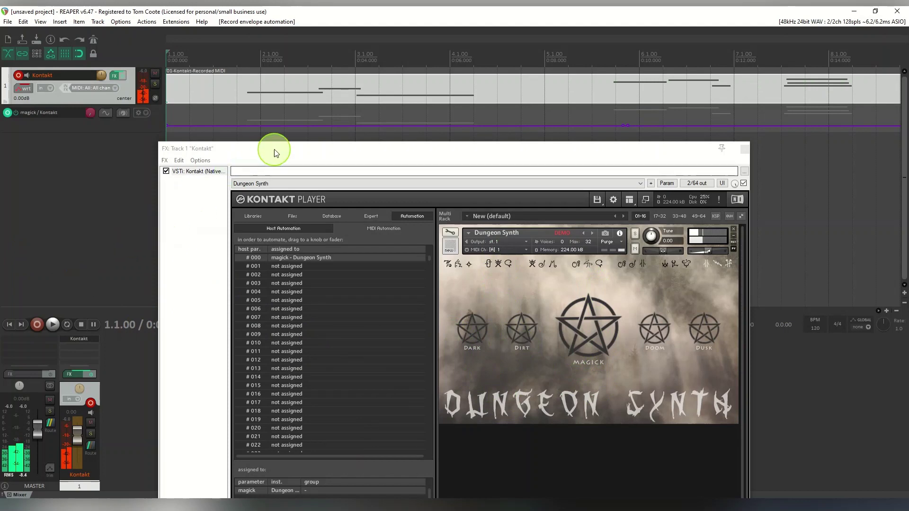
Apply the track FX to the recorded MIDI item as a new audio take
right_click(204, 87)
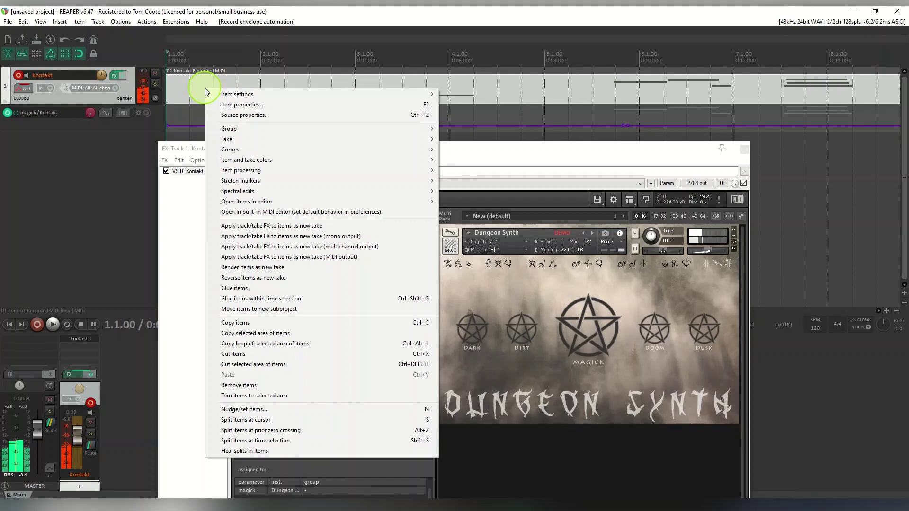
click(273, 227)
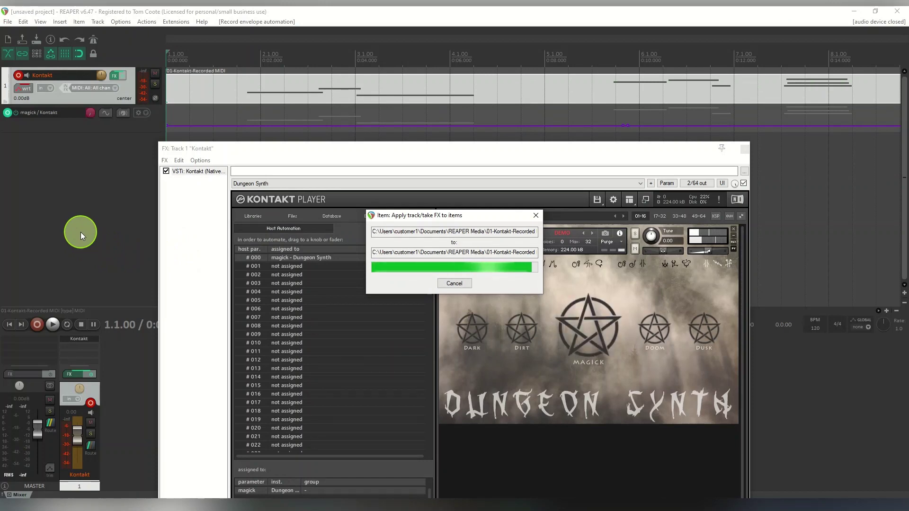
Bypass the Kontakt plugin and remove Dungeon Synth from its rack without saving changes
click(166, 171)
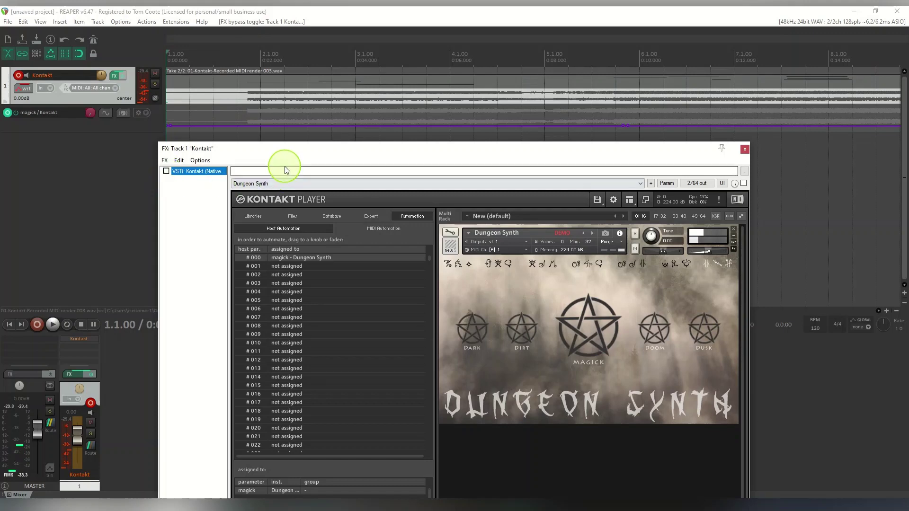
click(733, 230)
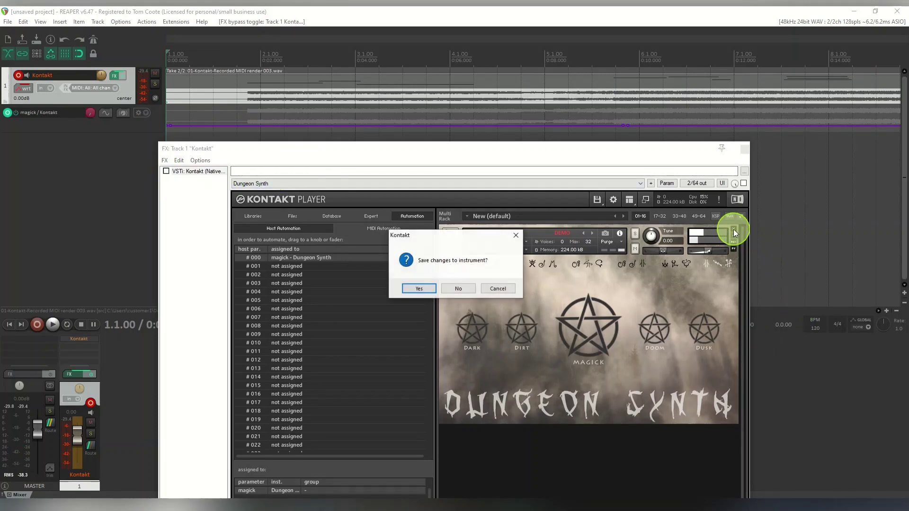
click(463, 289)
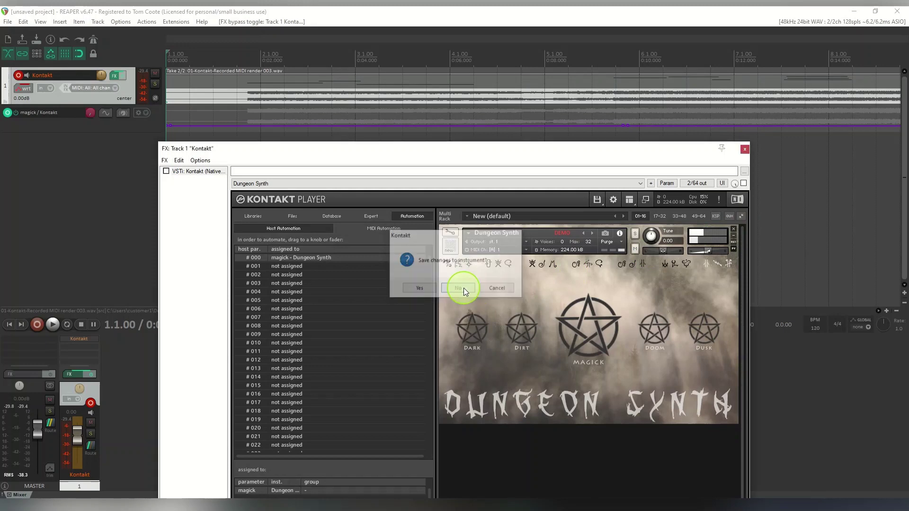
click(734, 229)
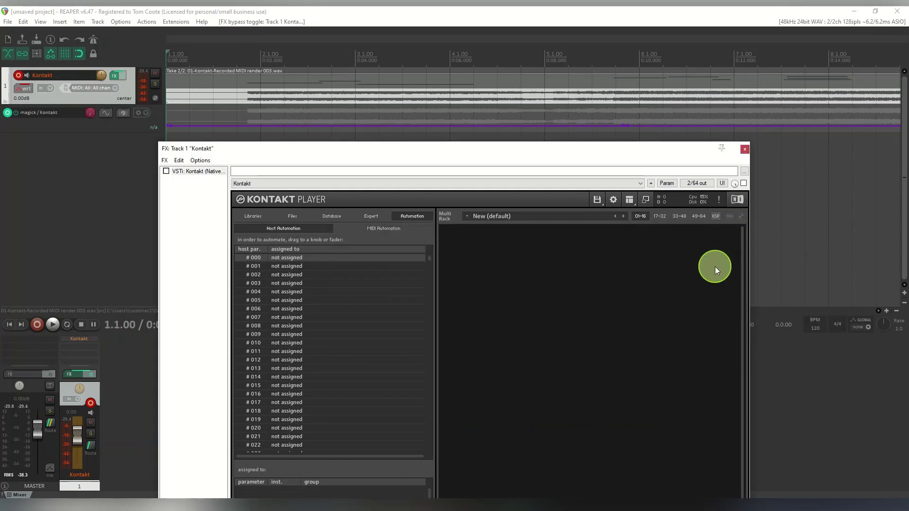
drag(496, 153, 599, 165)
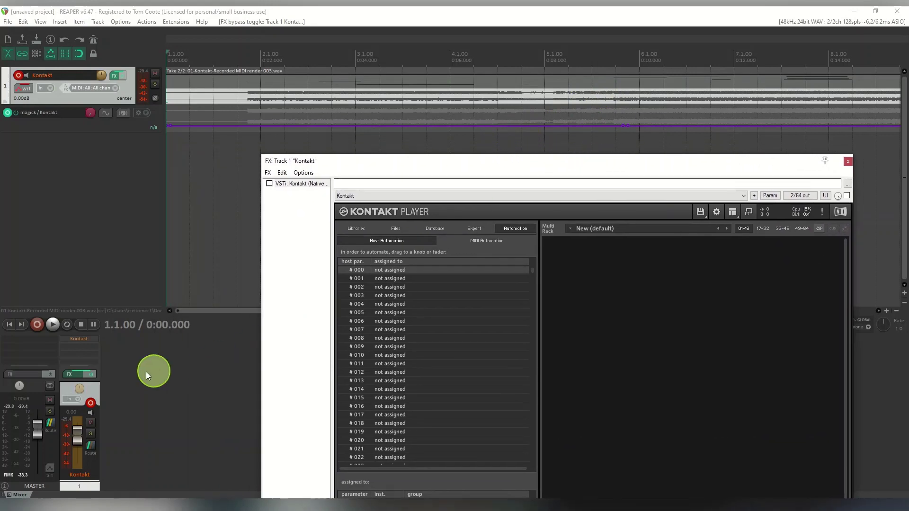
click(53, 325)
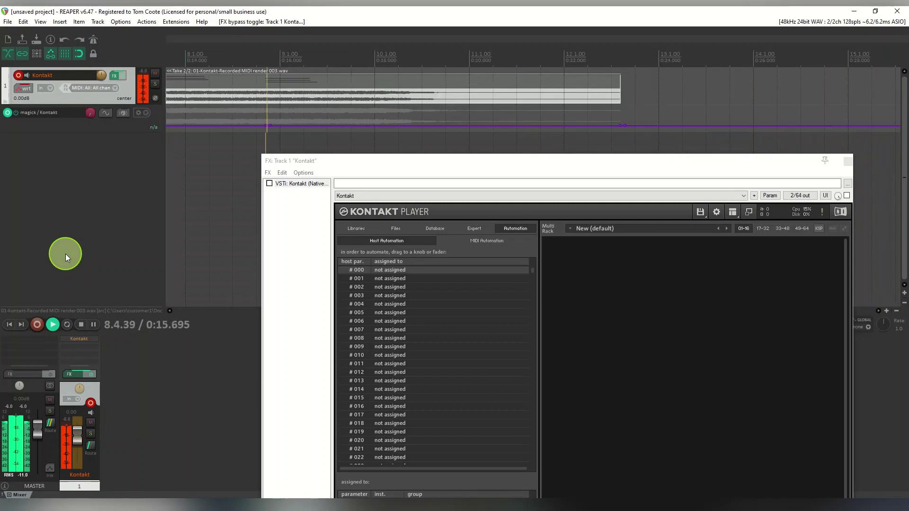
click(81, 325)
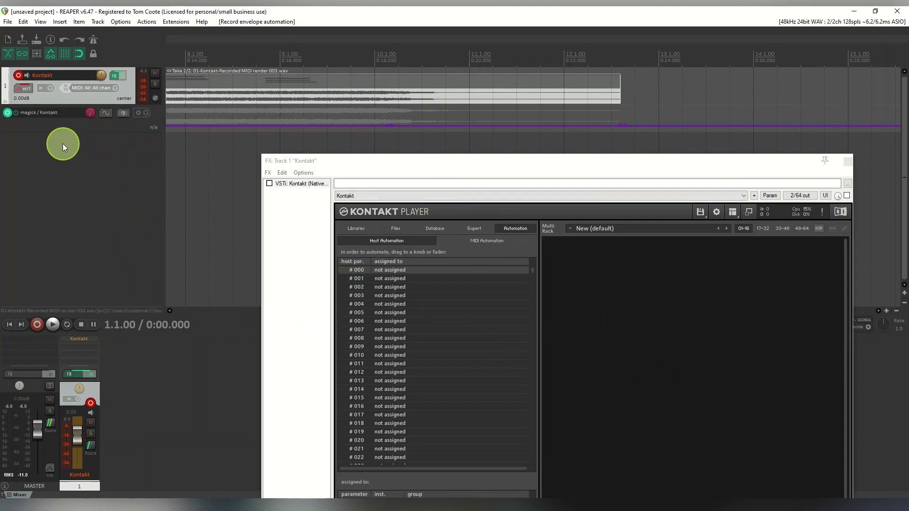
click(24, 93)
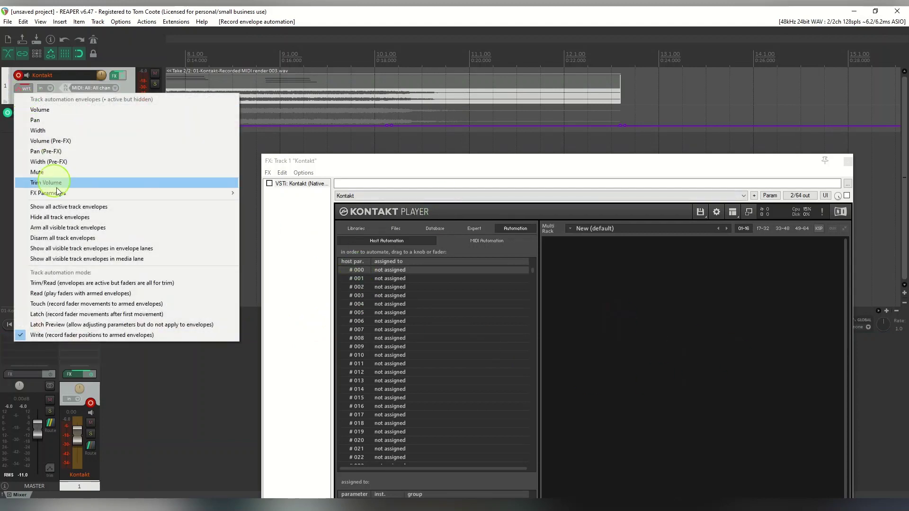
click(8, 142)
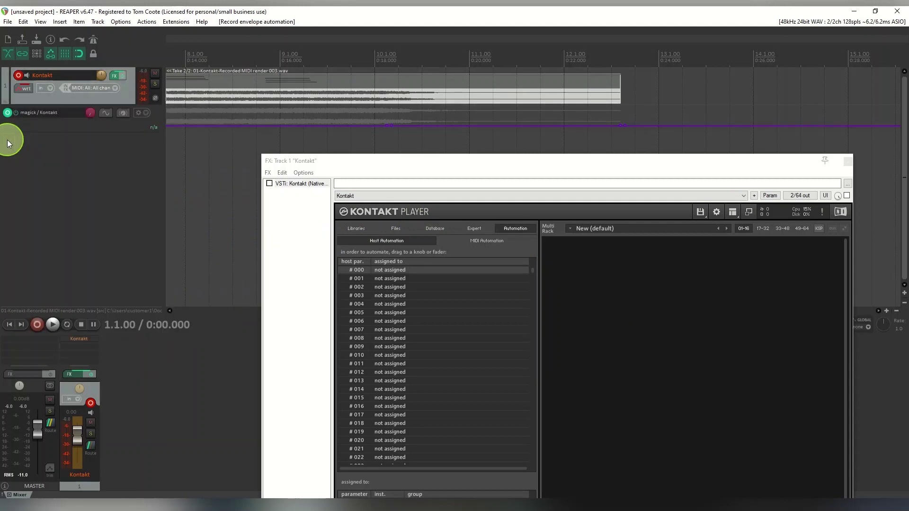
click(25, 88)
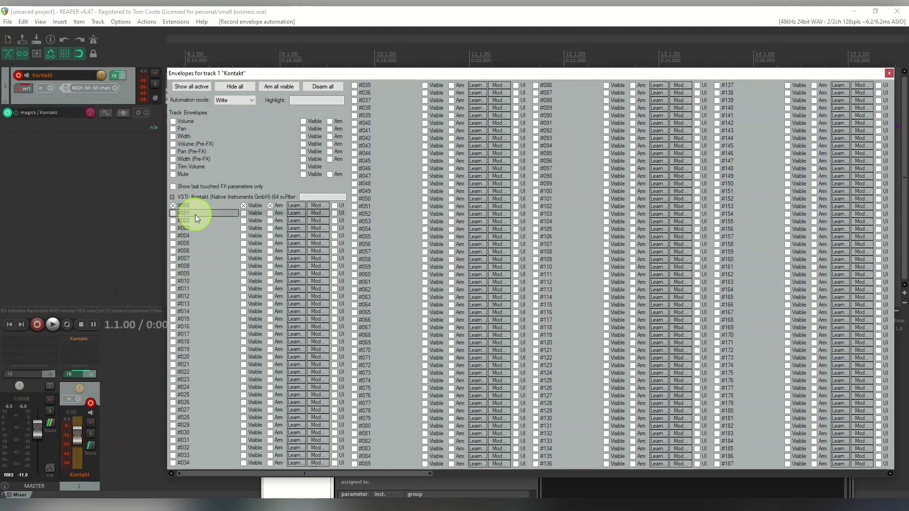
click(888, 73)
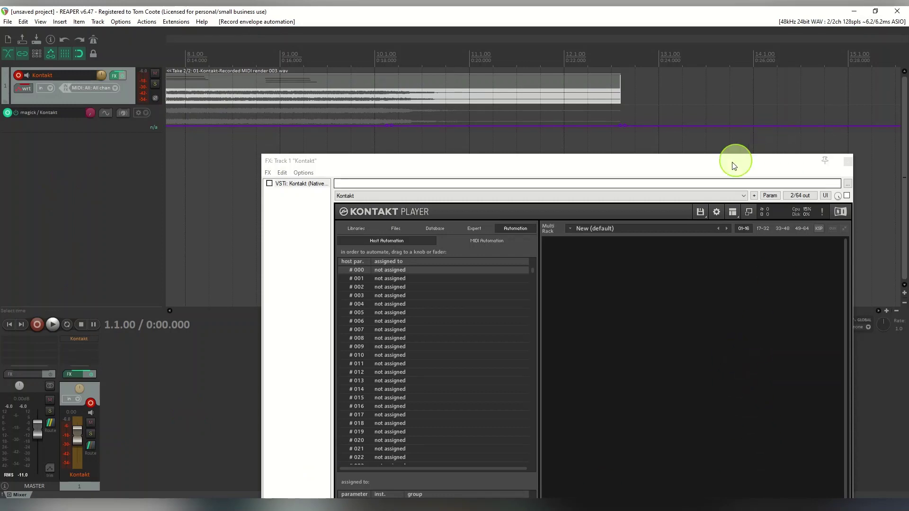
drag(700, 163, 630, 101)
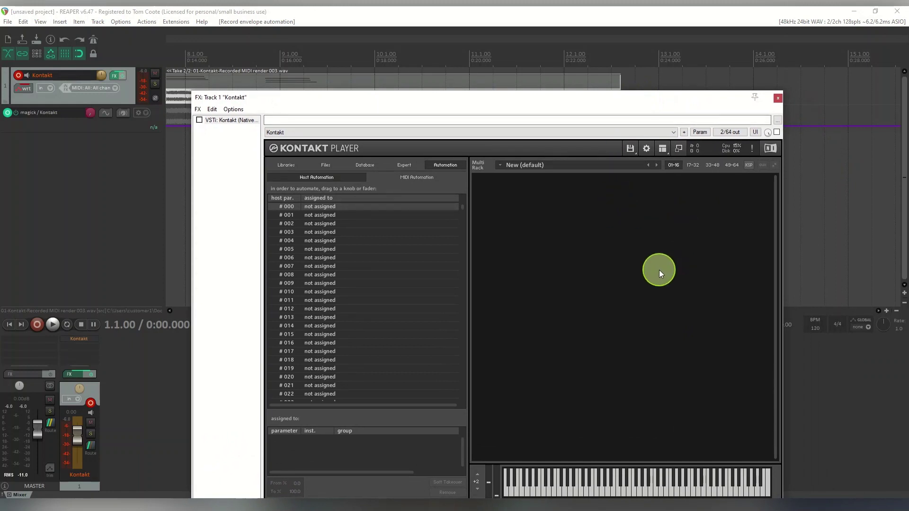